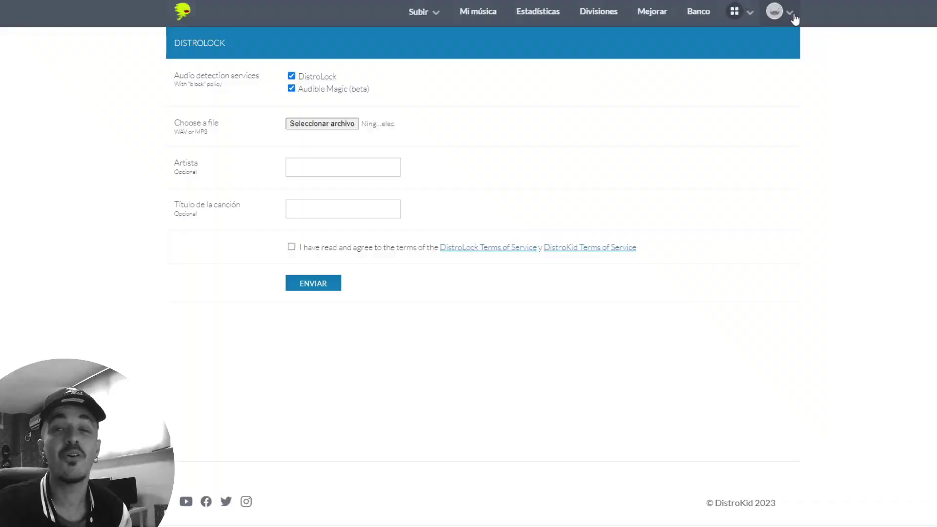
- Open the Mixea instant mastering service and upload the audio file "federico 1" for mastering
left_click(734, 10)
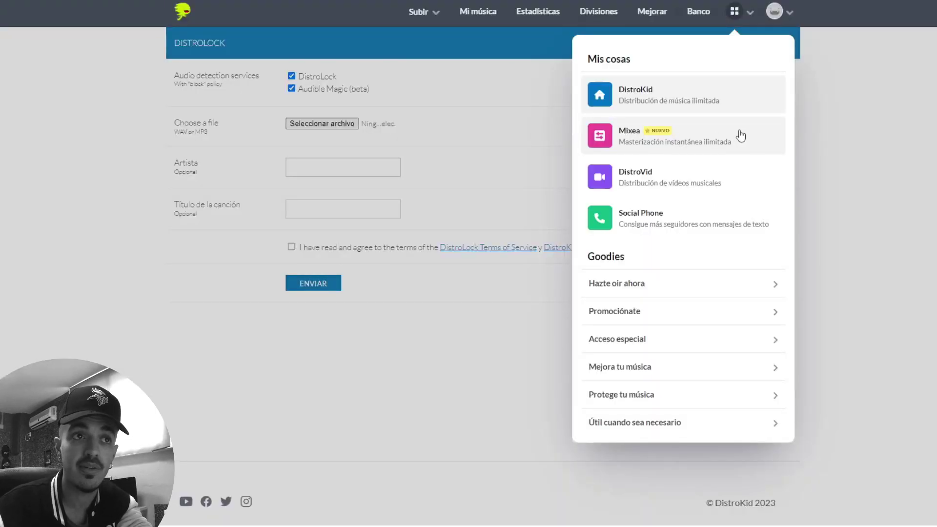
left_click(765, 137)
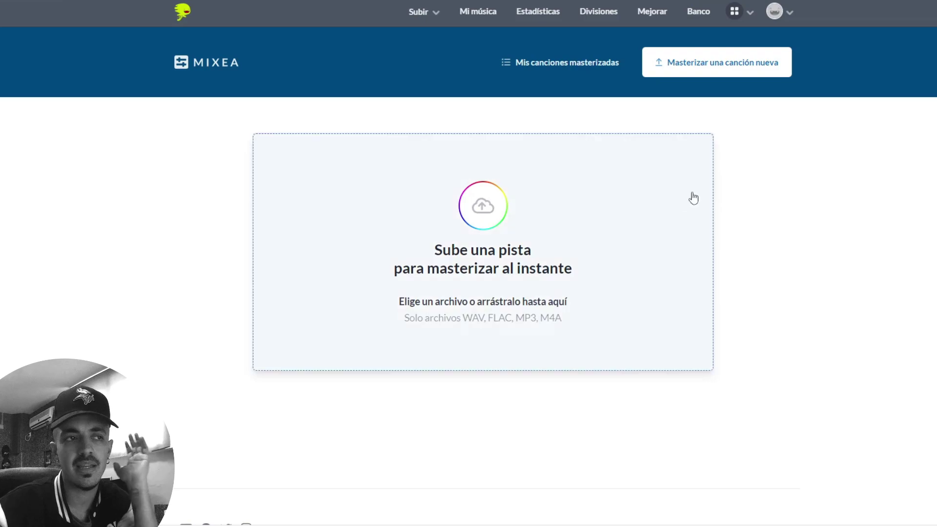
left_click(661, 203)
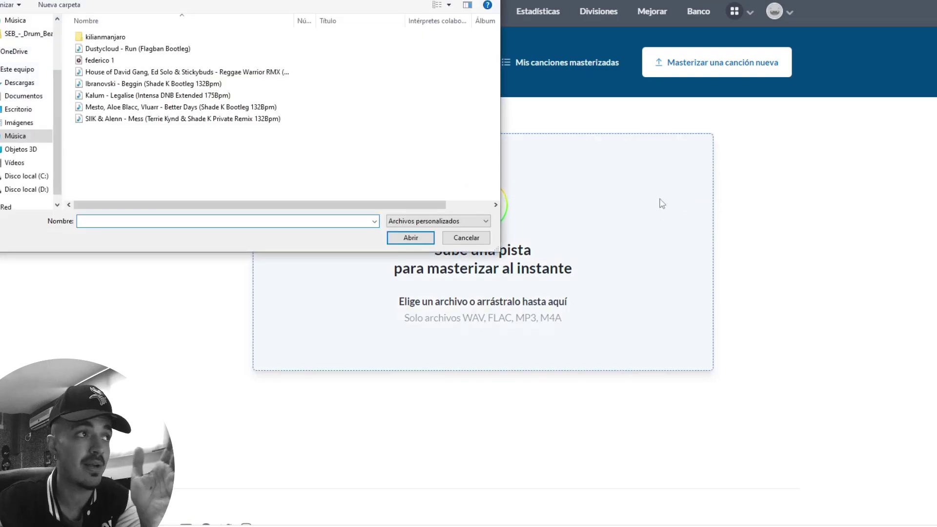
left_click(146, 60)
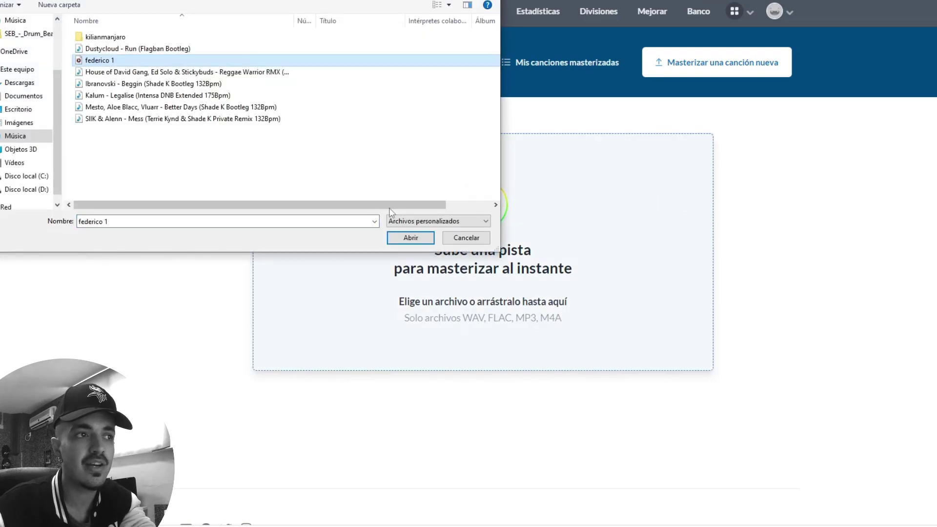
left_click(410, 238)
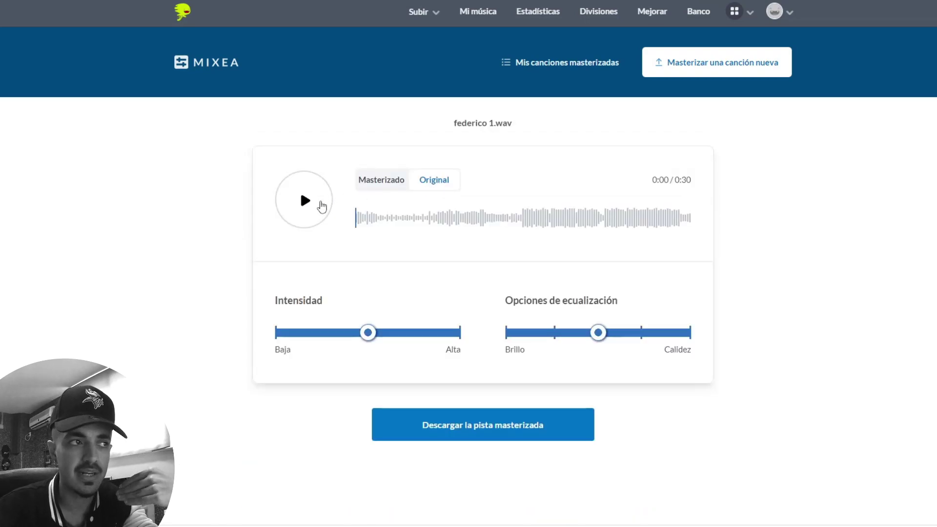
- Listen to the track from just before the drop, first in the Original version and again in the Masterizado version
left_click(504, 217)
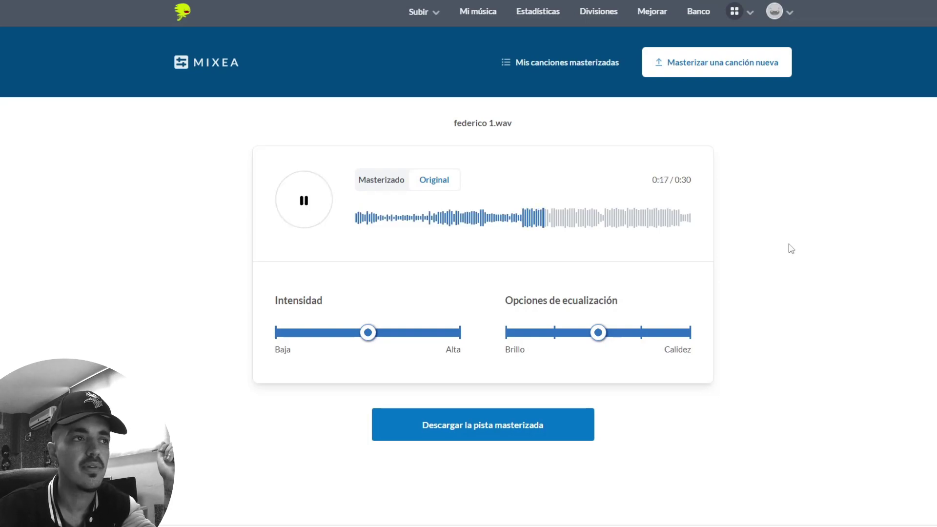
left_click(303, 202)
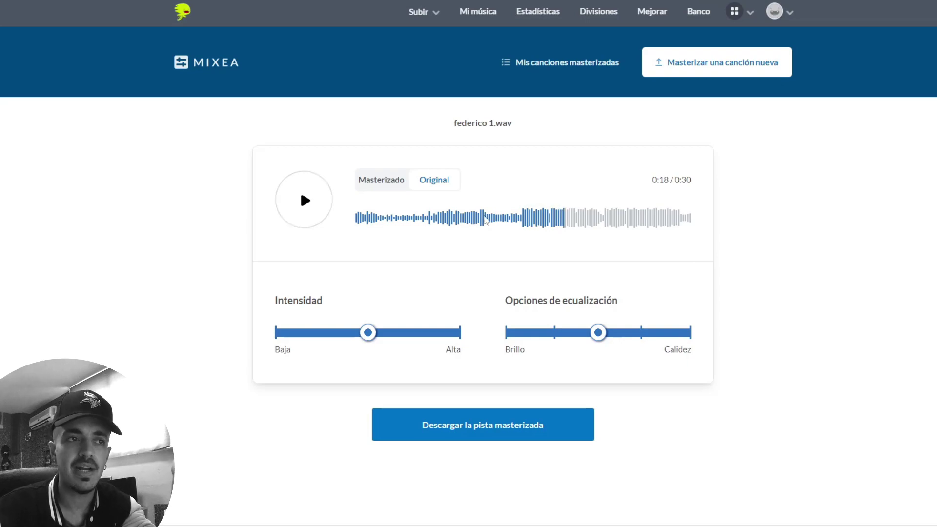
left_click(379, 181)
left_click(478, 218)
left_click(505, 218)
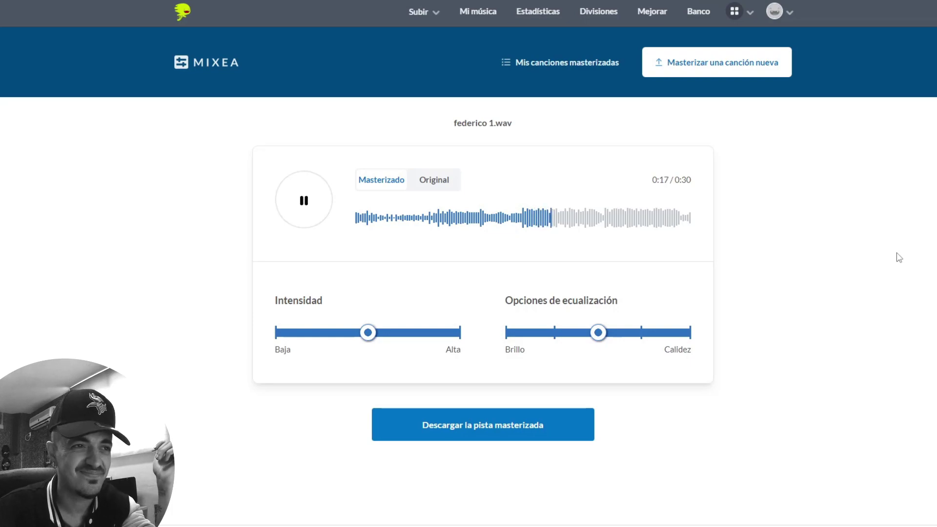
key("space")
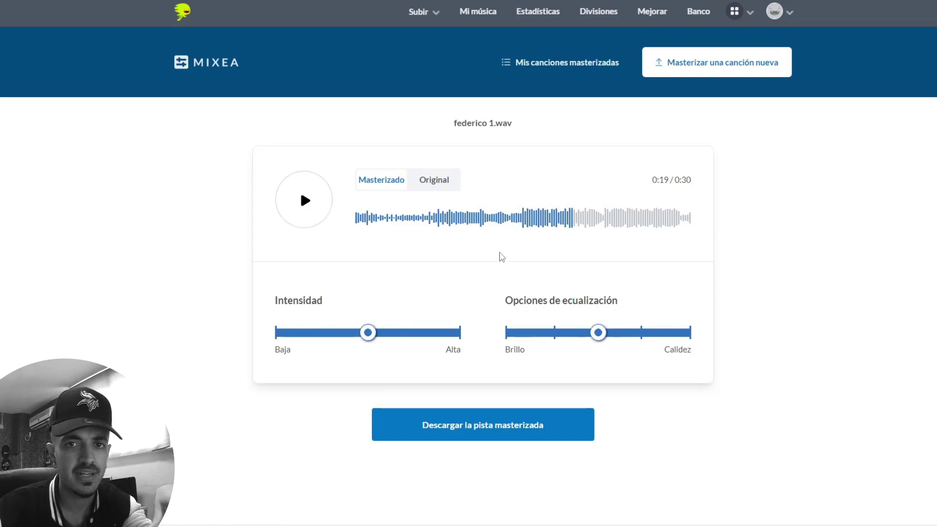
- Try the Brillo equalization and Alta intensity on the master, and return both settings to their midpoints
left_click(689, 332)
left_click(510, 332)
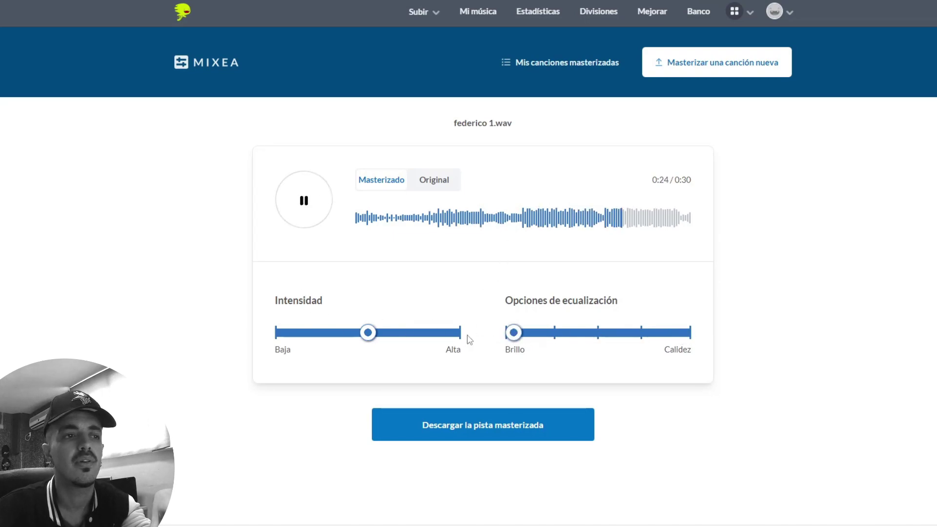
left_click(454, 333)
left_click(599, 333)
left_click(305, 204)
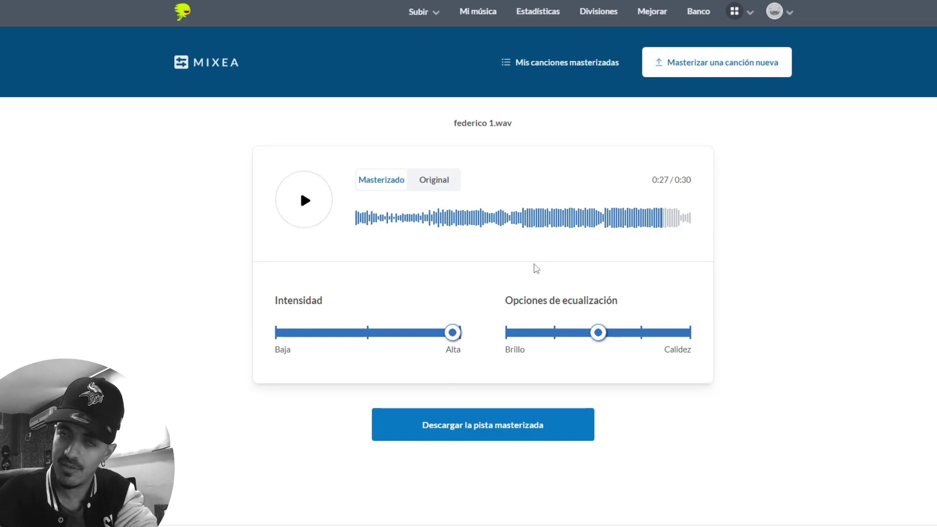
key("Left")
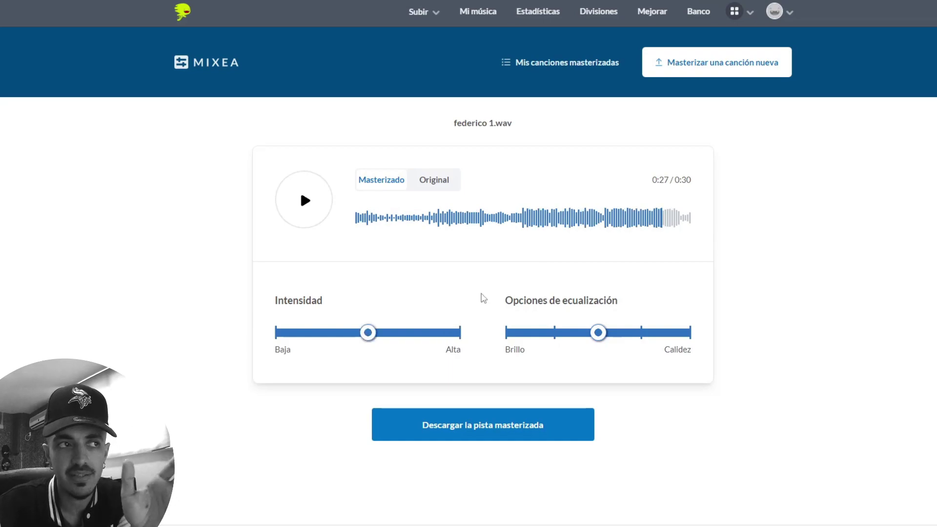
- Compare the track's Original and Masterizado versions by alternating between them during playback
left_click(480, 218)
left_click(383, 185)
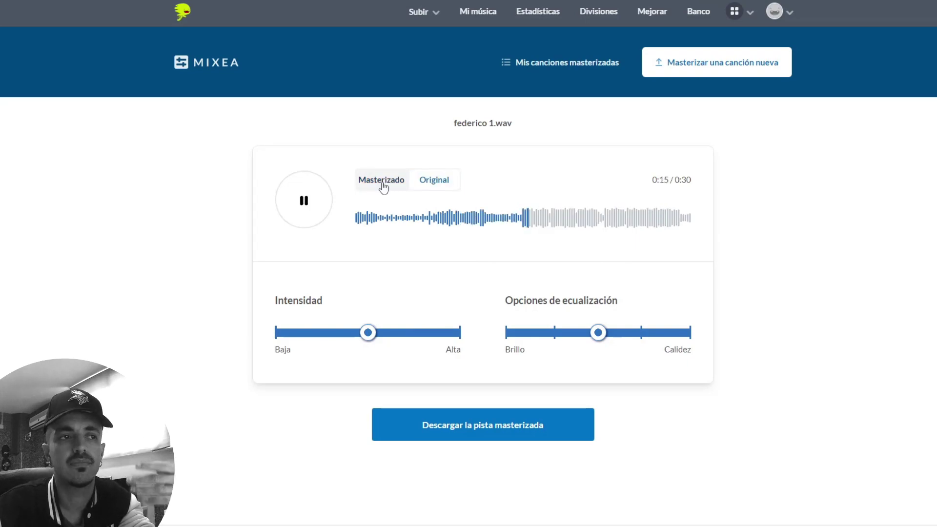
left_click(384, 187)
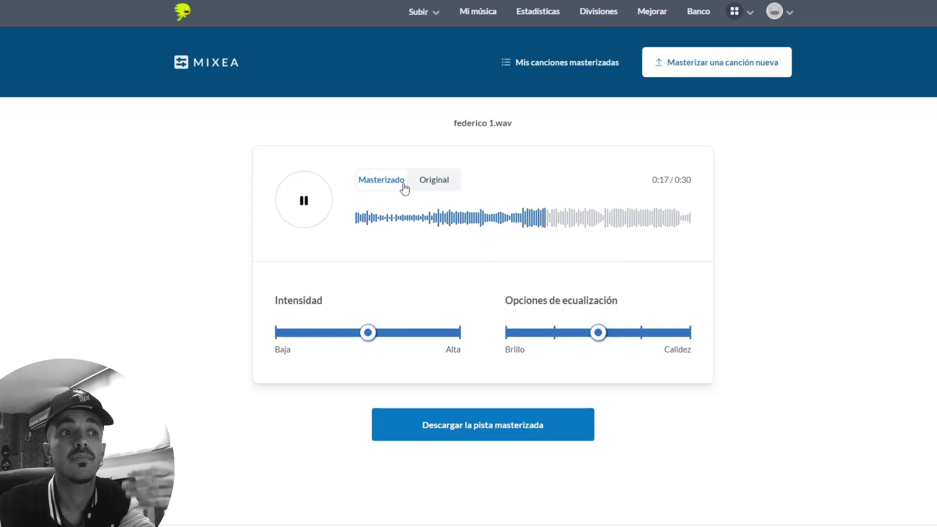
left_click(432, 187)
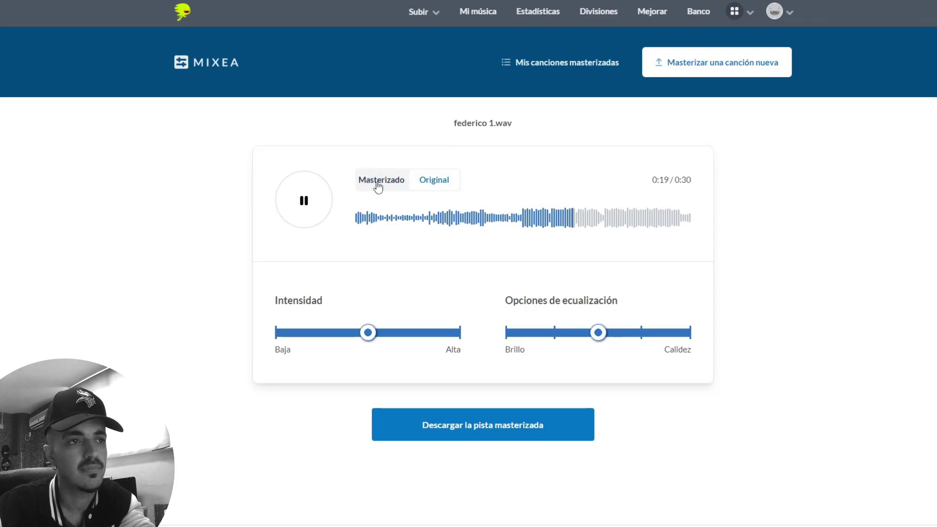
left_click(379, 187)
left_click(300, 187)
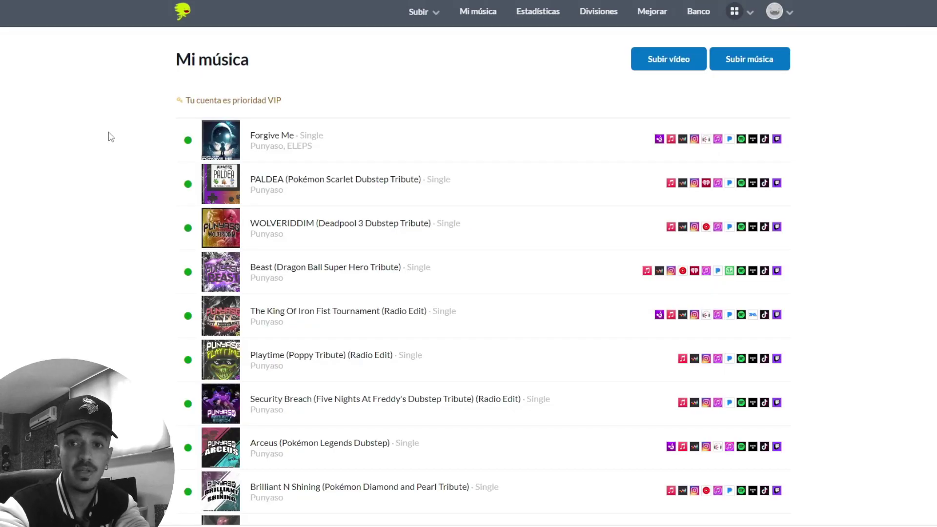
- Look through the list of uploaded releases in Mi música and the services each one is on
scroll(110, 137, "down", 14)
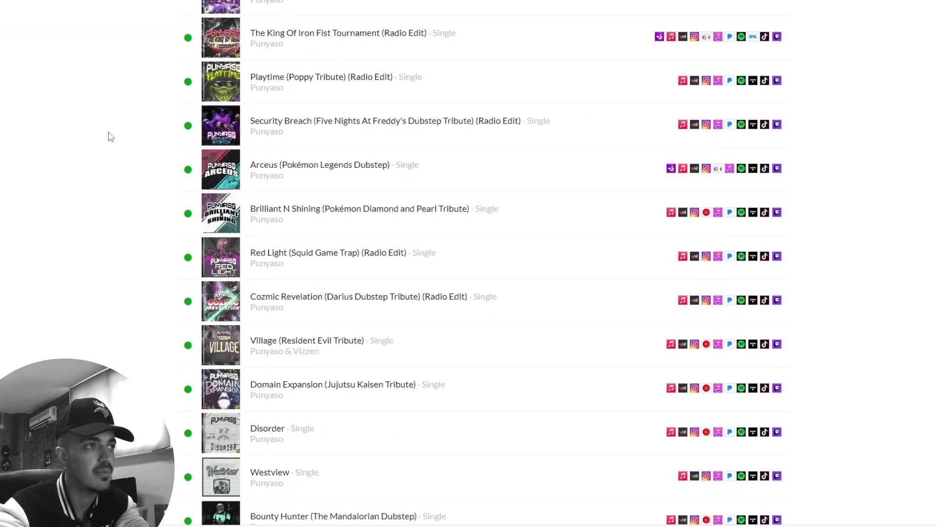
scroll(111, 137, "down", 20)
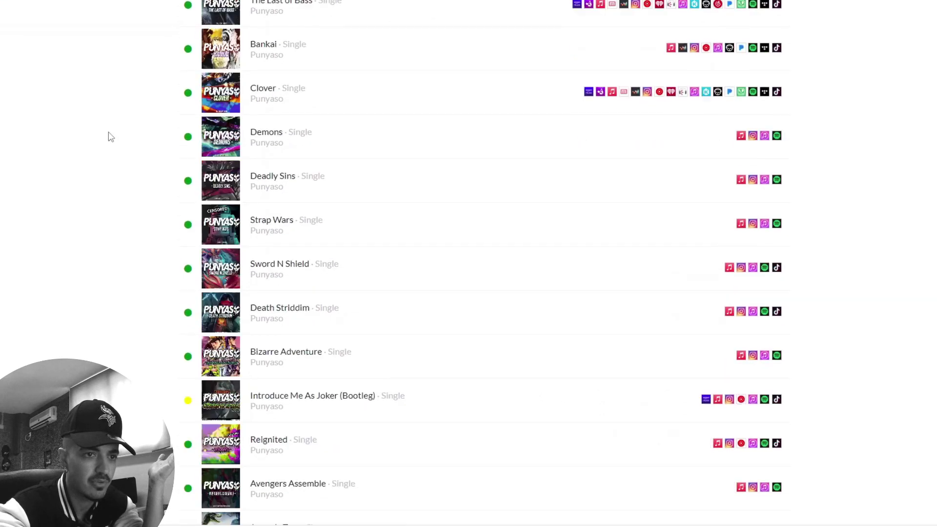
scroll(111, 138, "up", 20)
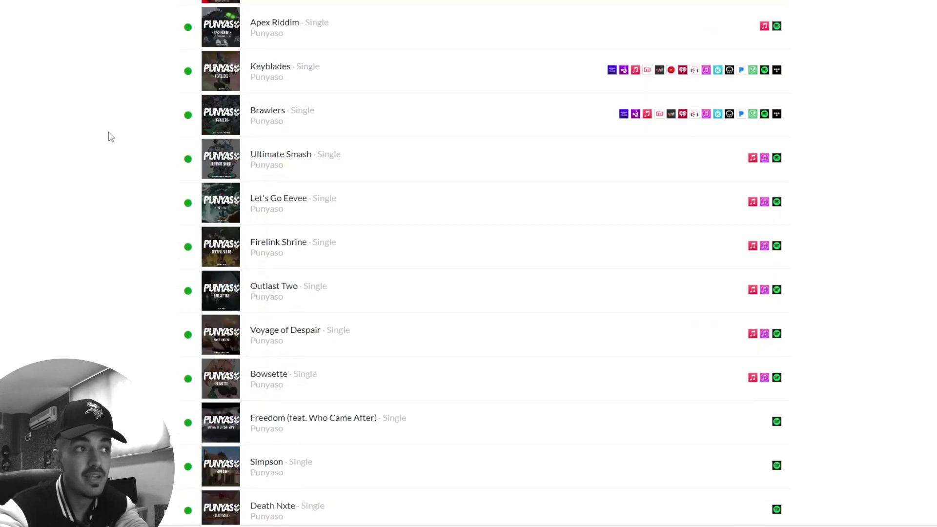
scroll(111, 138, "up", 8)
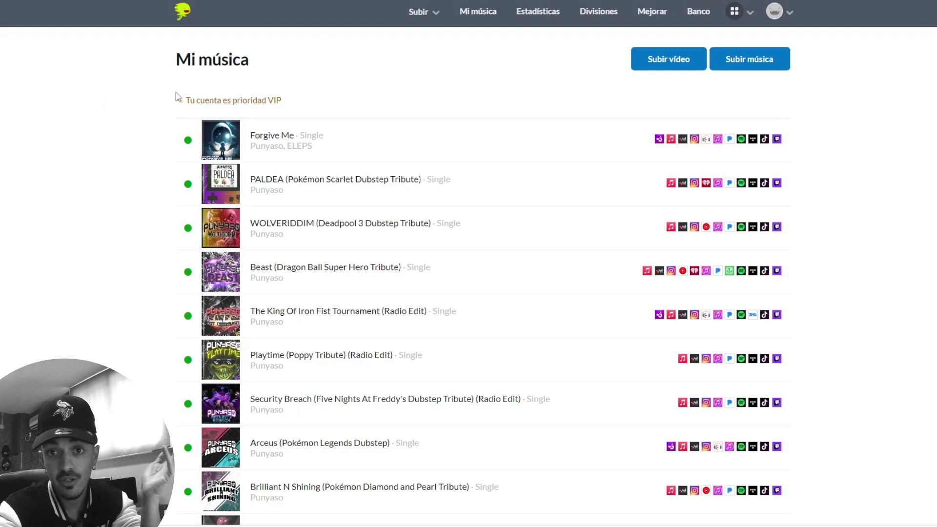
- Open the music upload form and check the available options for the number of songs, keeping "1 canción (un single)"
left_click(434, 13)
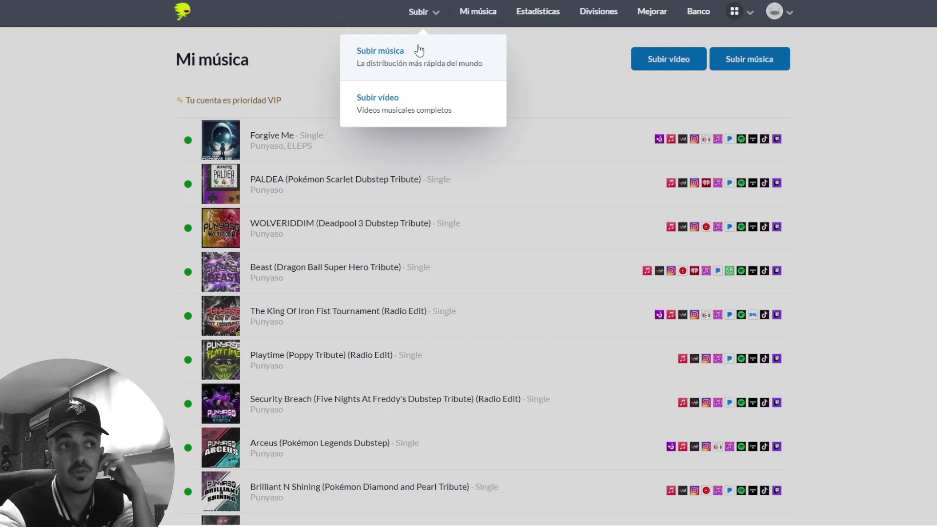
left_click(419, 51)
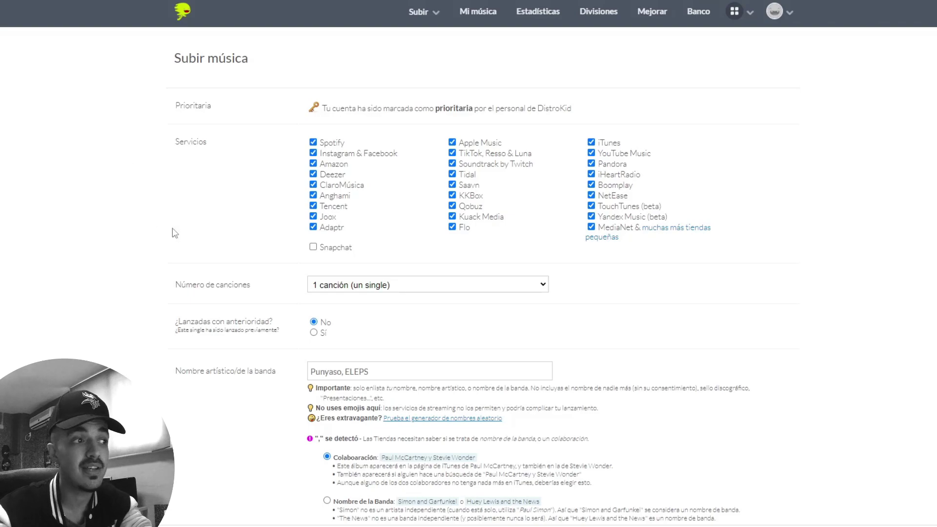
left_click(440, 285)
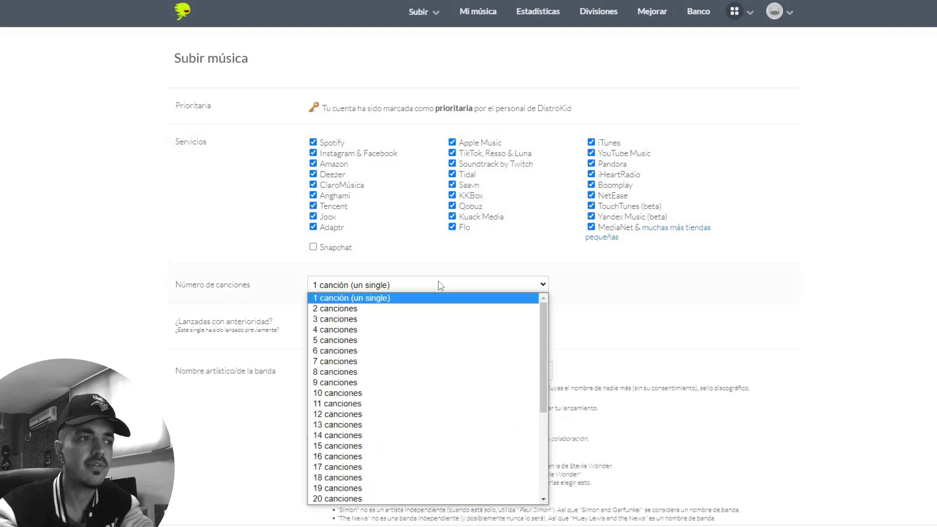
left_click(440, 286)
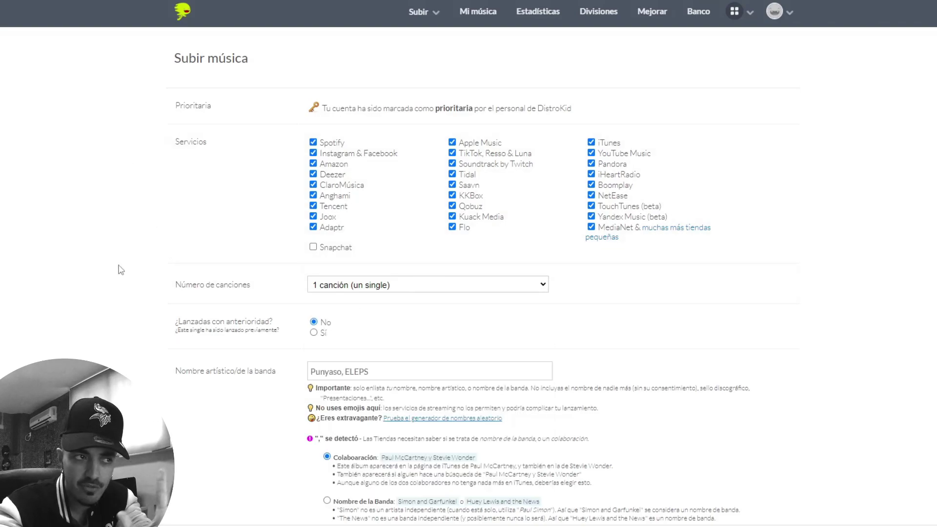
- Examine the upload form's fields, from artist name, release date and cover art through song details, composers and price to artist mapping
scroll(117, 259, "down", 2)
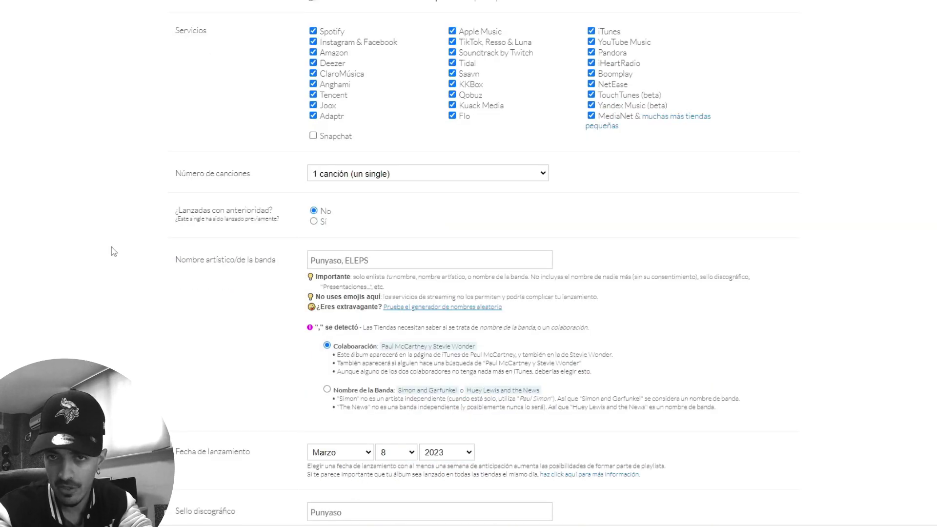
scroll(331, 142, "down", 2)
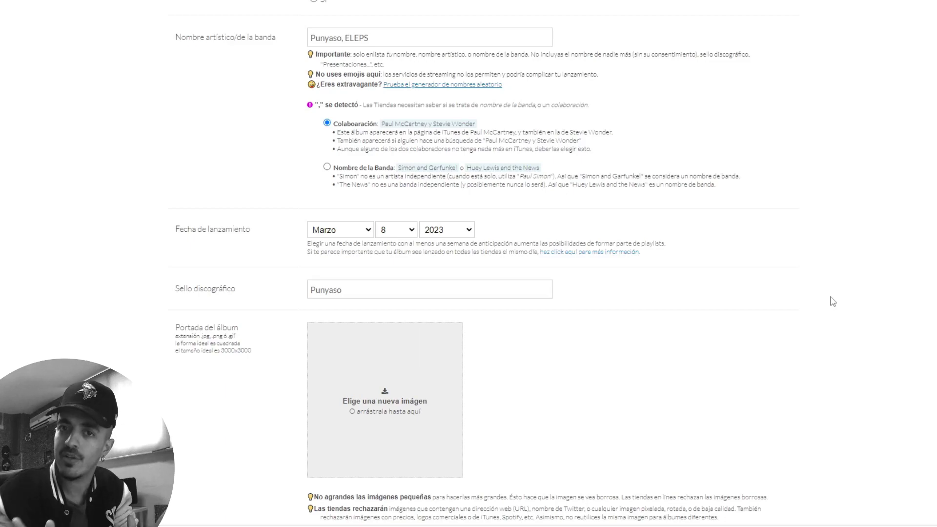
scroll(832, 301, "down", 3)
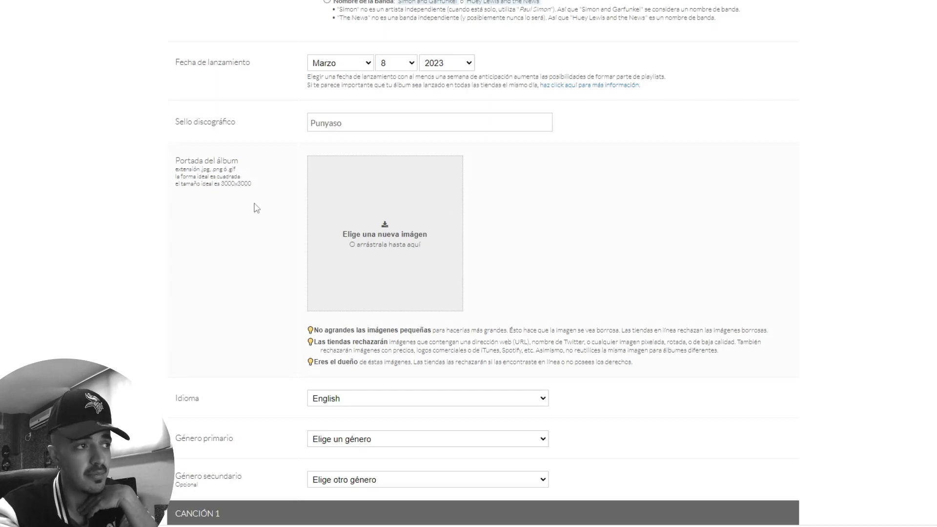
scroll(256, 208, "down", 1)
scroll(257, 208, "down", 3)
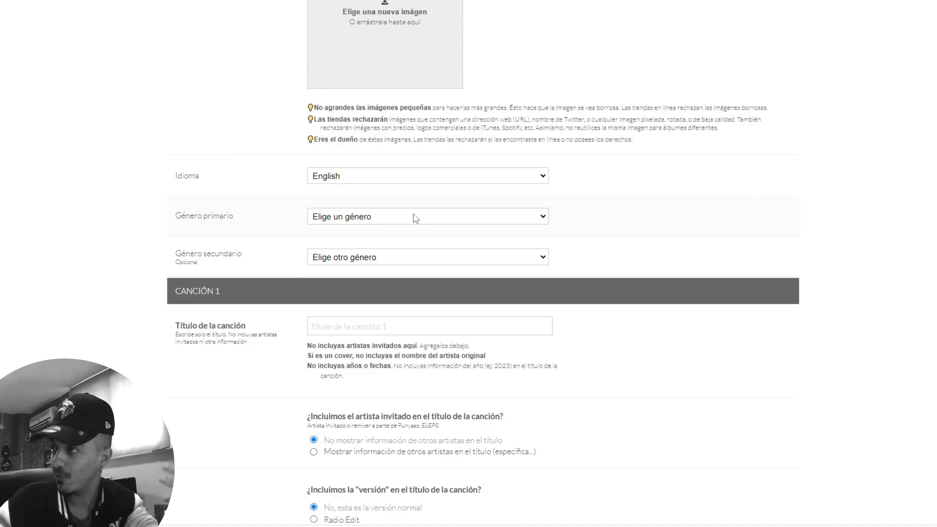
scroll(111, 324, "down", 2)
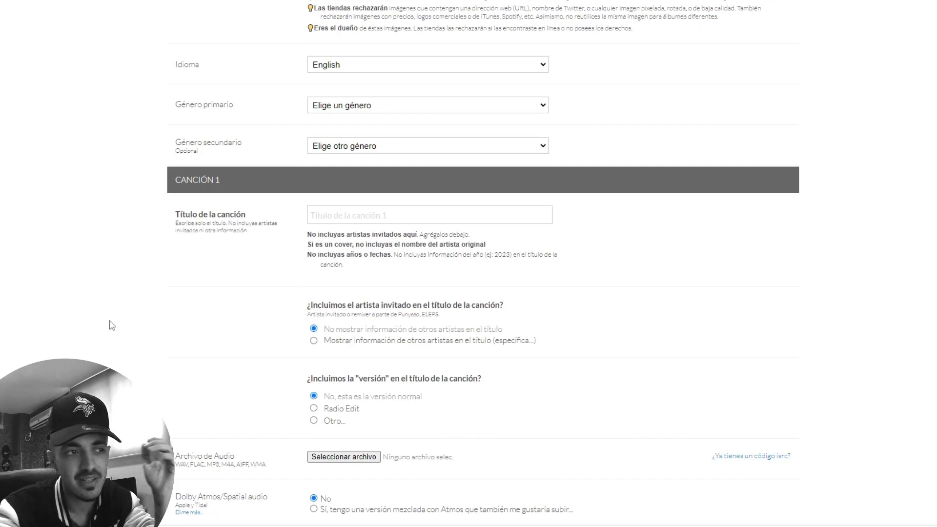
scroll(112, 325, "down", 2)
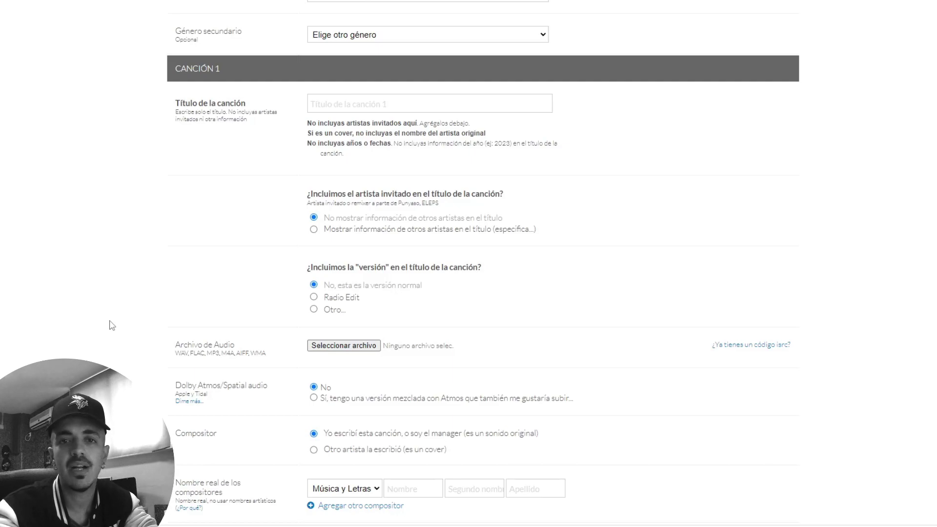
scroll(111, 325, "down", 1)
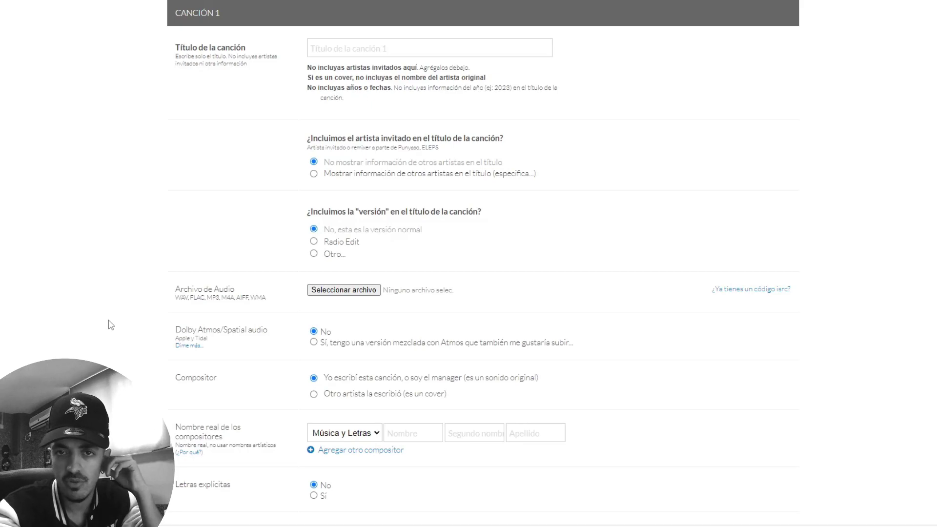
scroll(111, 326, "down", 2)
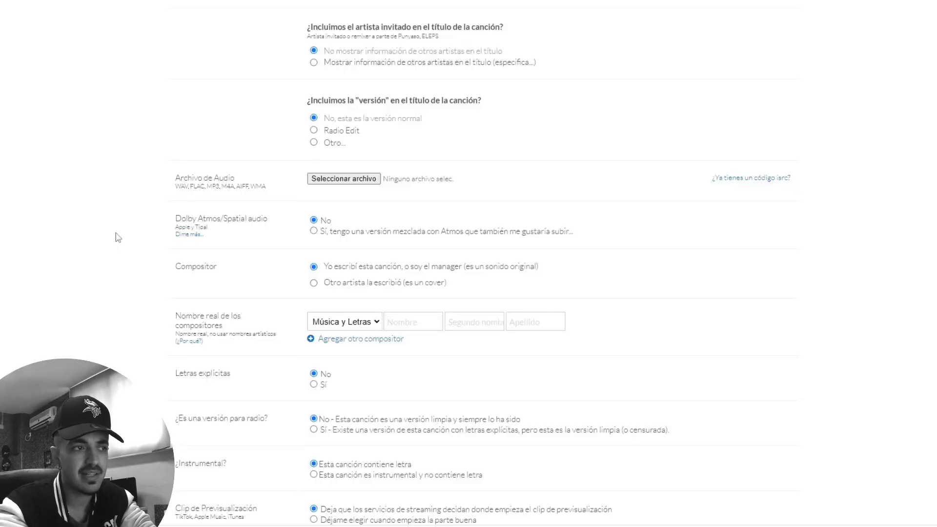
scroll(118, 237, "down", 1)
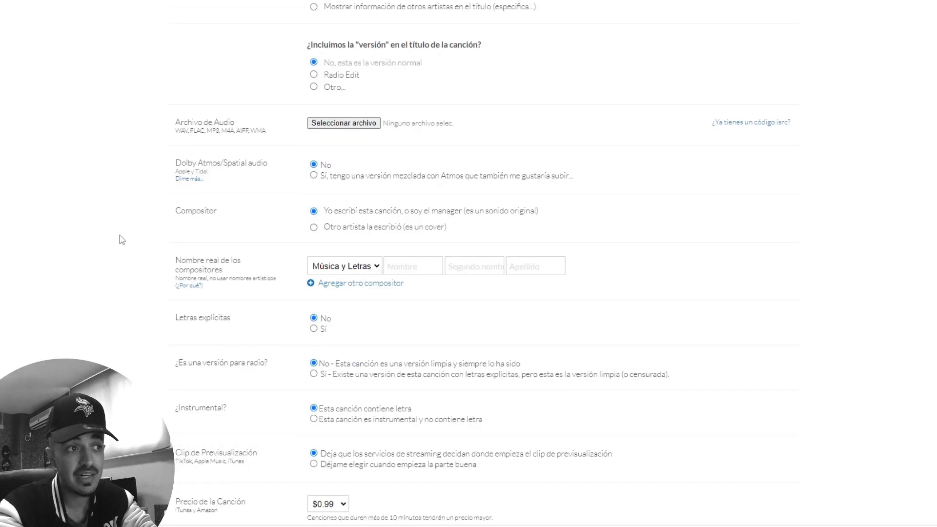
scroll(122, 239, "down", 2)
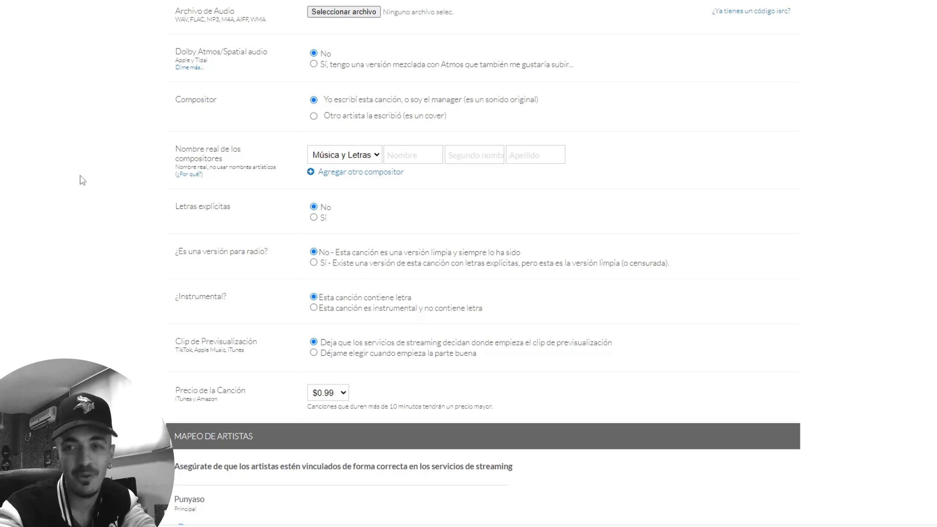
scroll(82, 181, "down", 1)
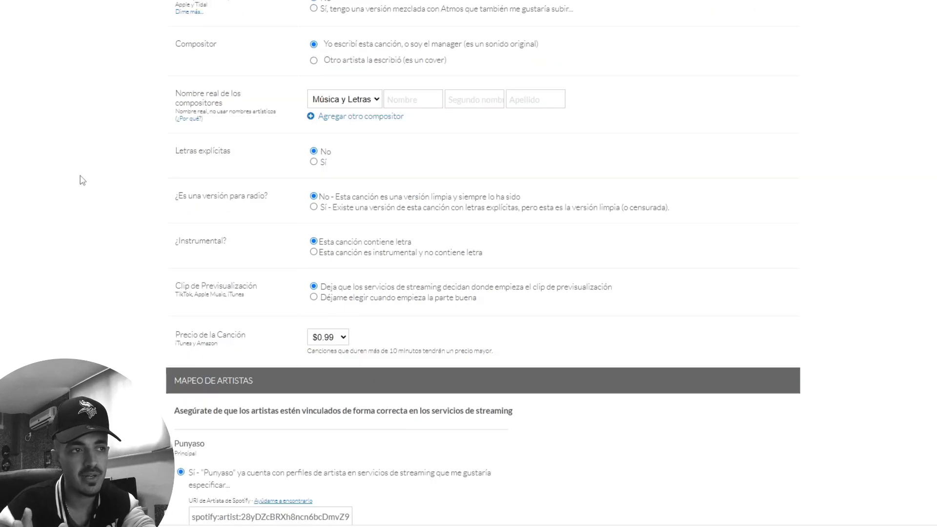
- Check the price options available for the song on iTunes and Amazon in the upload form
scroll(82, 181, "down", 1)
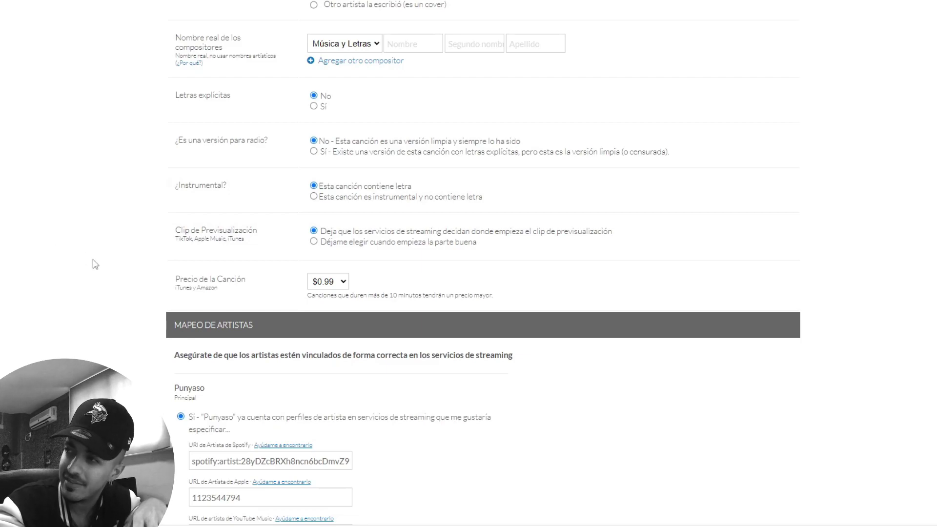
left_click(340, 282)
left_click(340, 282)
- Review the optional paid extras, from Discovery Pack to Dejar un Legado, and the mandatory checkboxes at the end of the upload form
scroll(216, 301, "down", 15)
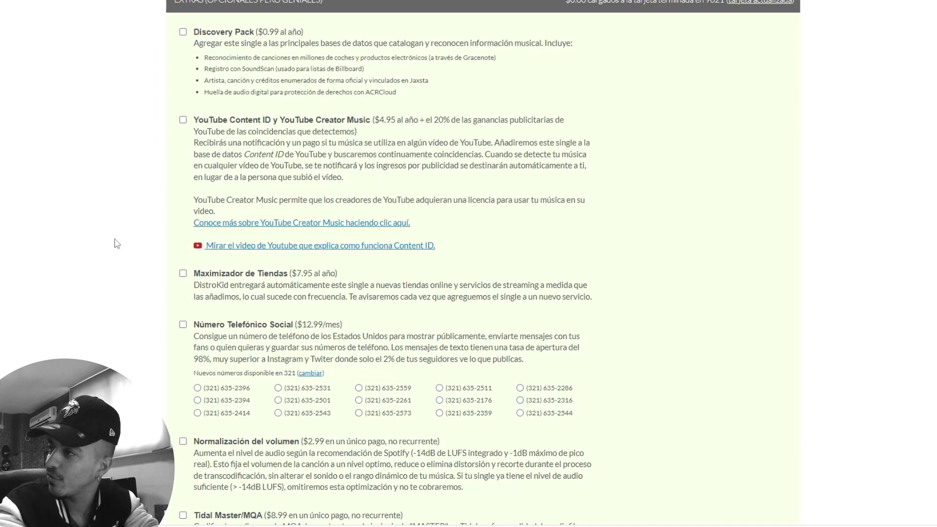
scroll(118, 244, "down", 3)
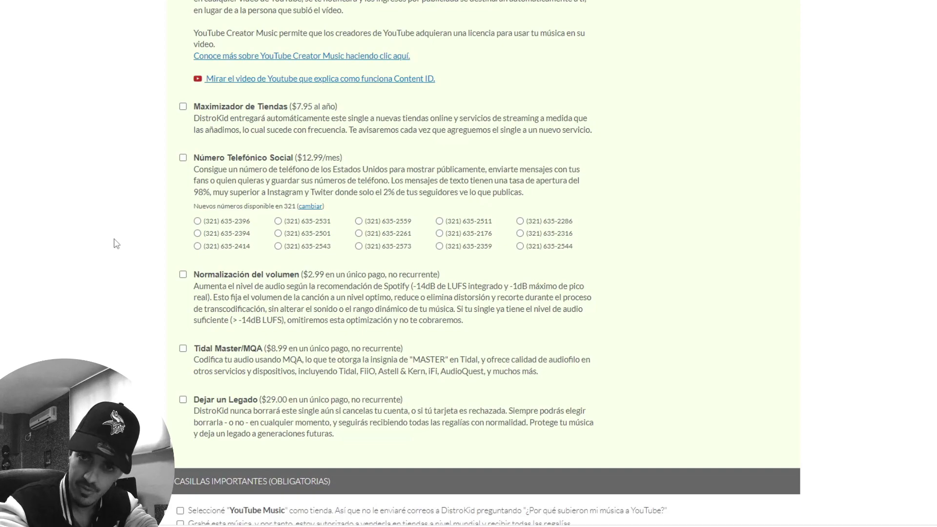
scroll(116, 244, "down", 3)
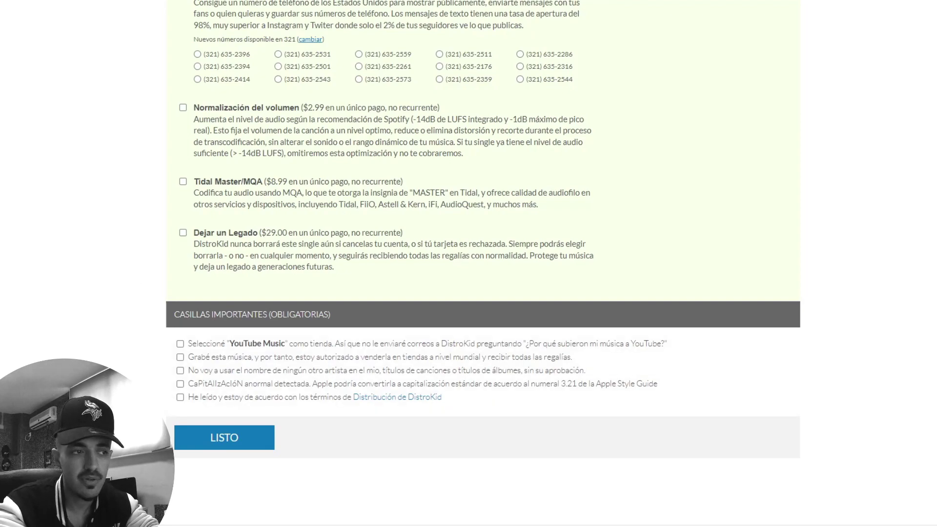
scroll(111, 300, "up", 5)
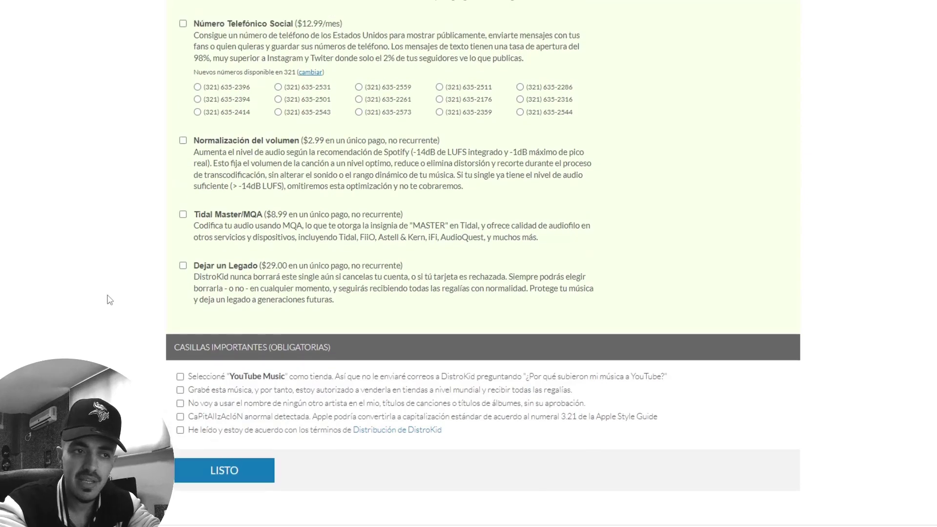
scroll(109, 302, "up", 10)
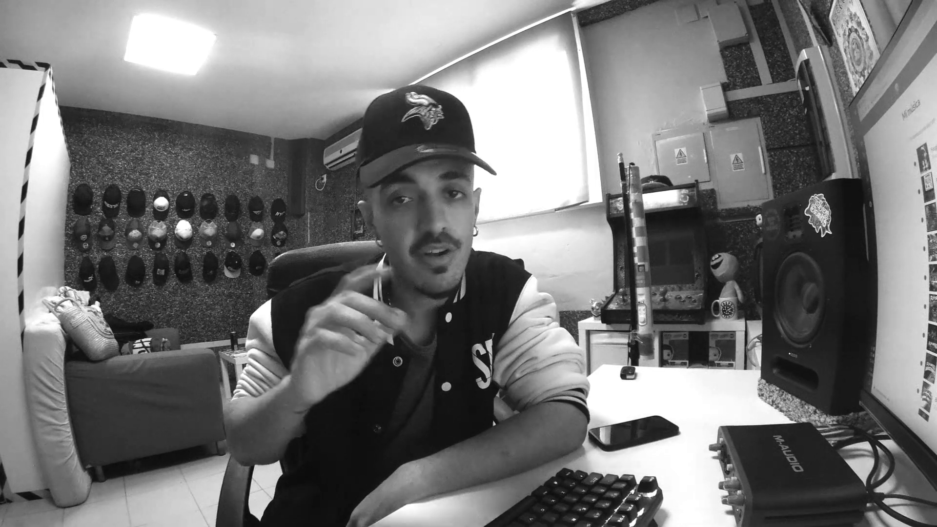